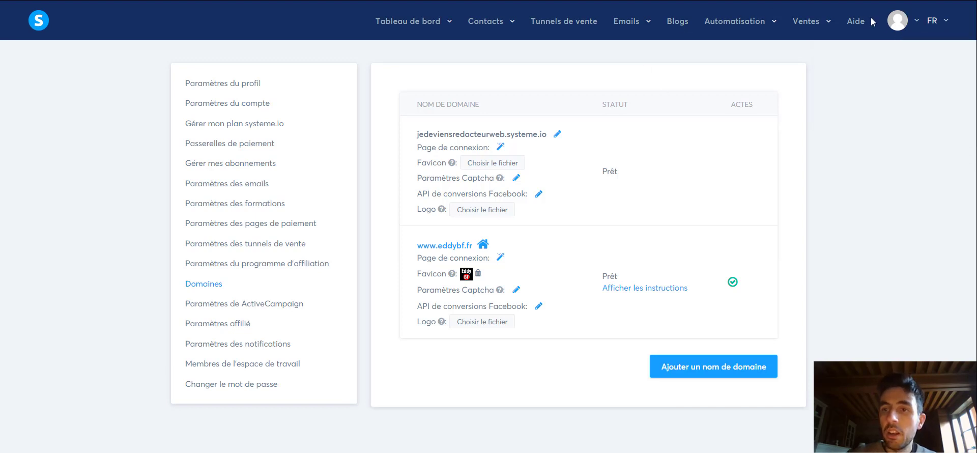
pyautogui.moveTo(893, 28)
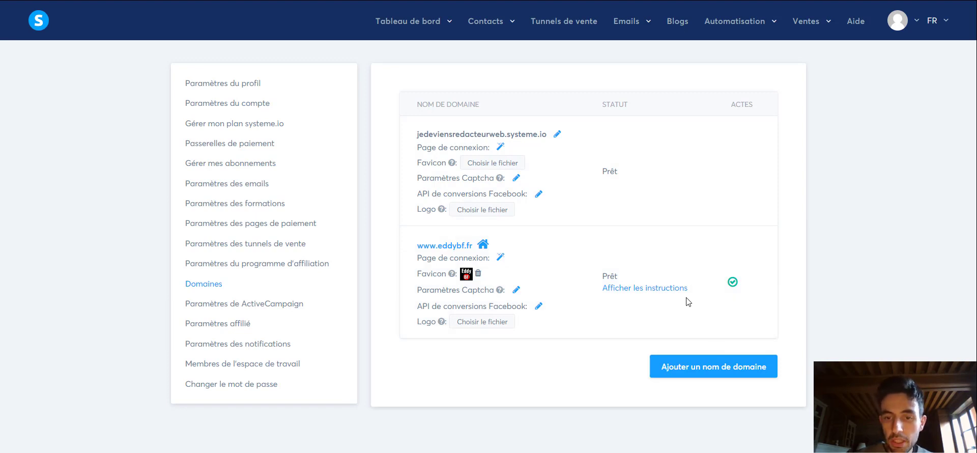
pyautogui.click(723, 368)
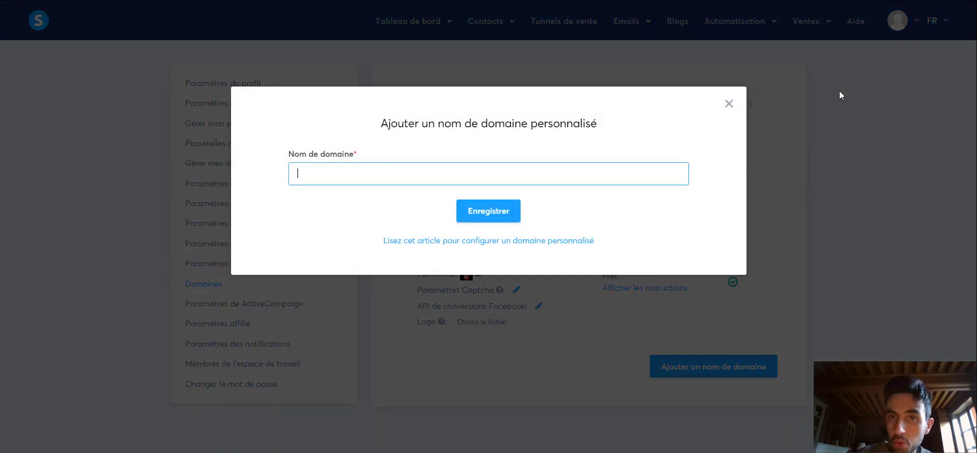
pyautogui.click(729, 103)
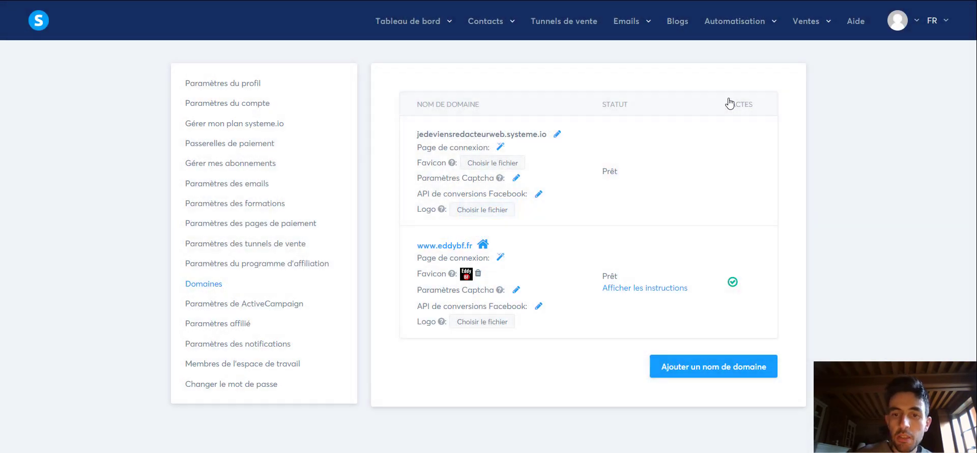
pyautogui.click(618, 290)
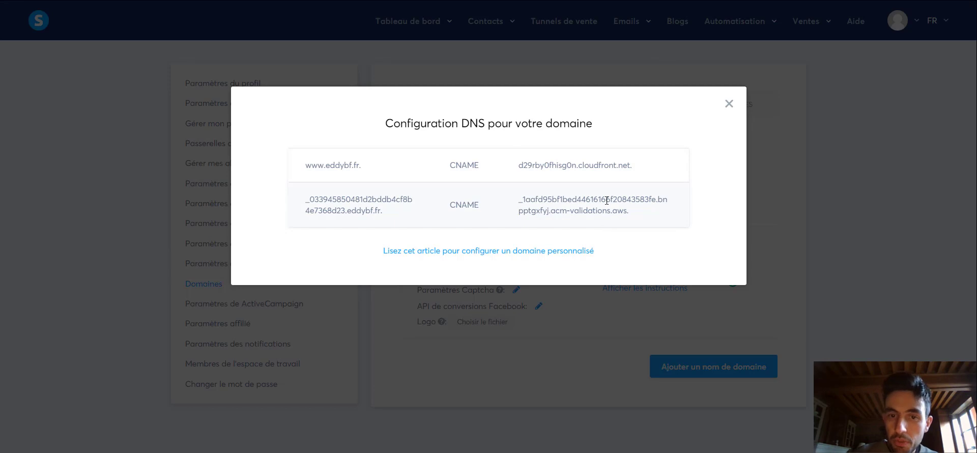
# - Switch to LWS Panel and open the DNS zone of the eddybf.fr domain
pyautogui.click(120, 0)
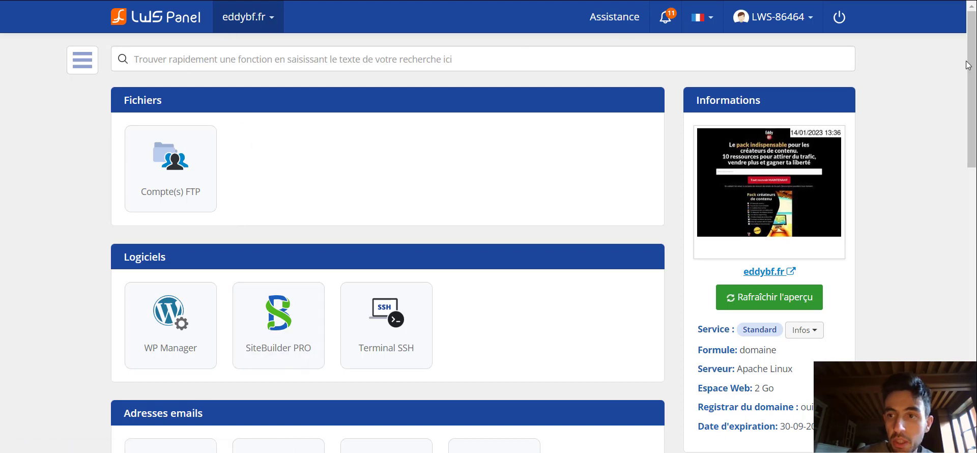
pyautogui.scroll(-15, 971, 146)
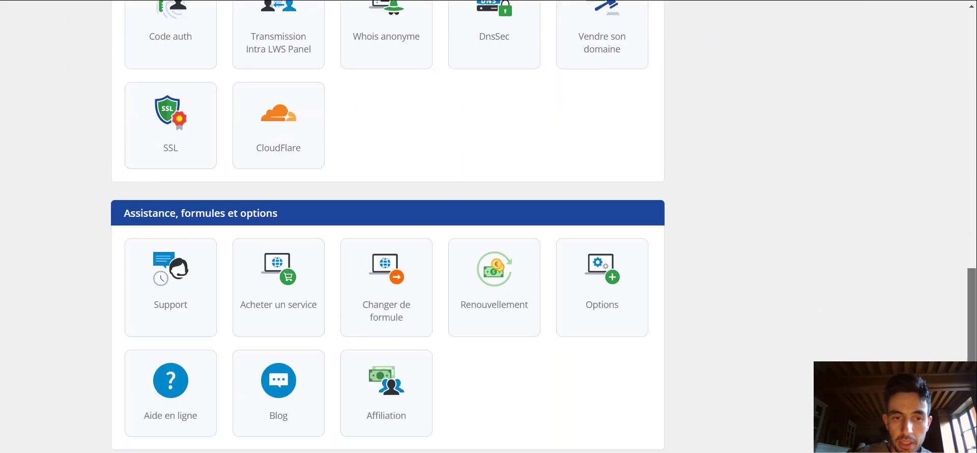
pyautogui.scroll(6, 967, 232)
pyautogui.moveTo(966, 231); pyautogui.dragTo(971, 81)
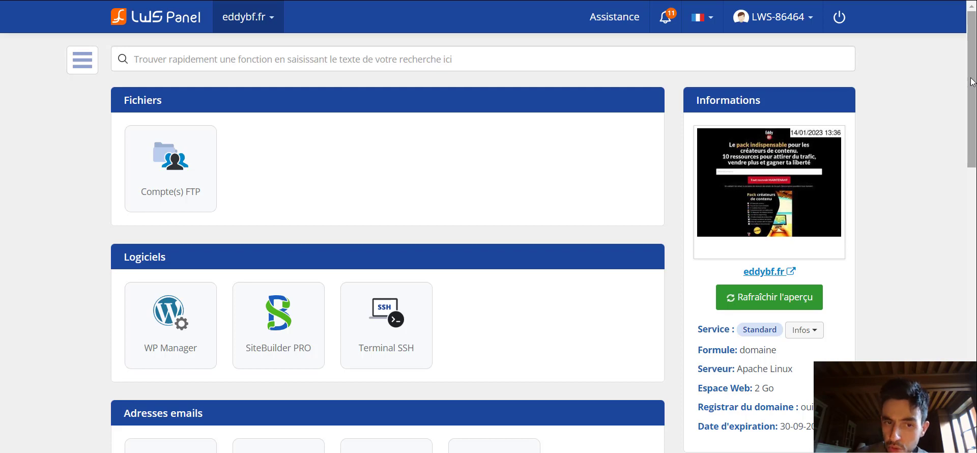
pyautogui.moveTo(972, 82); pyautogui.dragTo(972, 240)
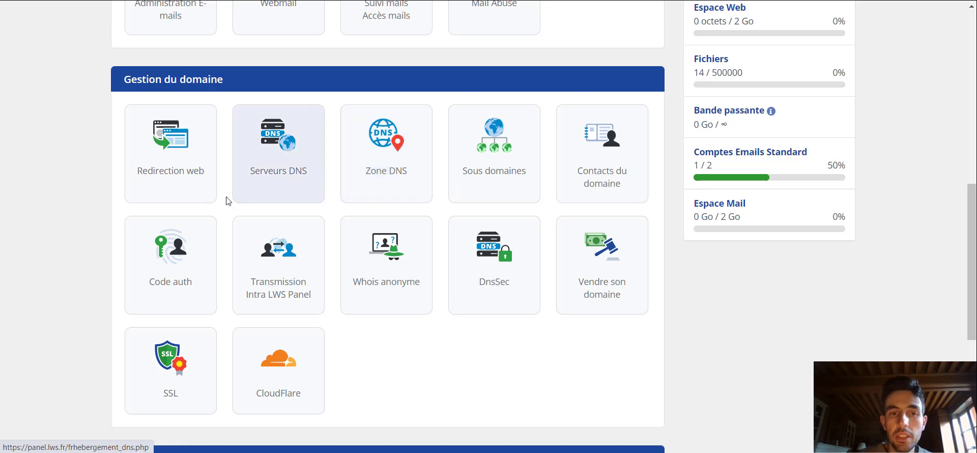
pyautogui.click(386, 142)
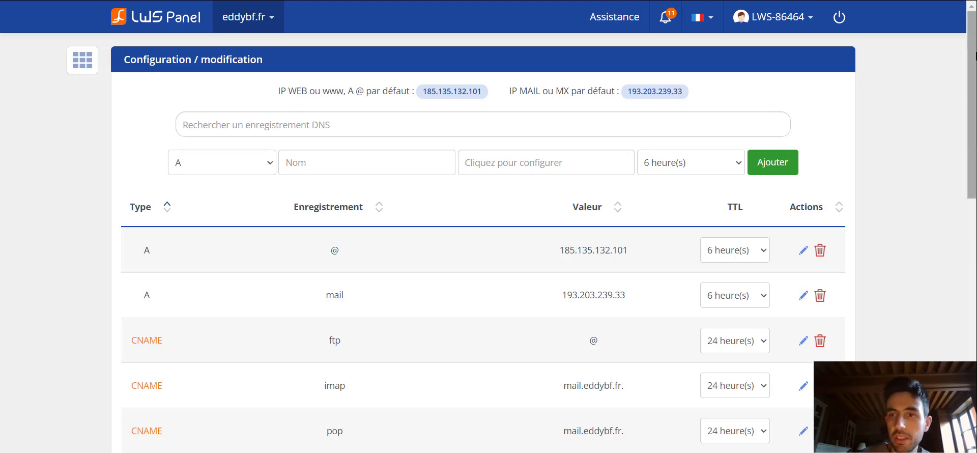
pyautogui.moveTo(972, 57)
pyautogui.mouseDown()
pyautogui.moveTo(958, 200)
pyautogui.moveTo(973, 326)
pyautogui.moveTo(959, 296)
pyautogui.moveTo(972, 92)
pyautogui.moveTo(962, 43)
pyautogui.mouseUp()
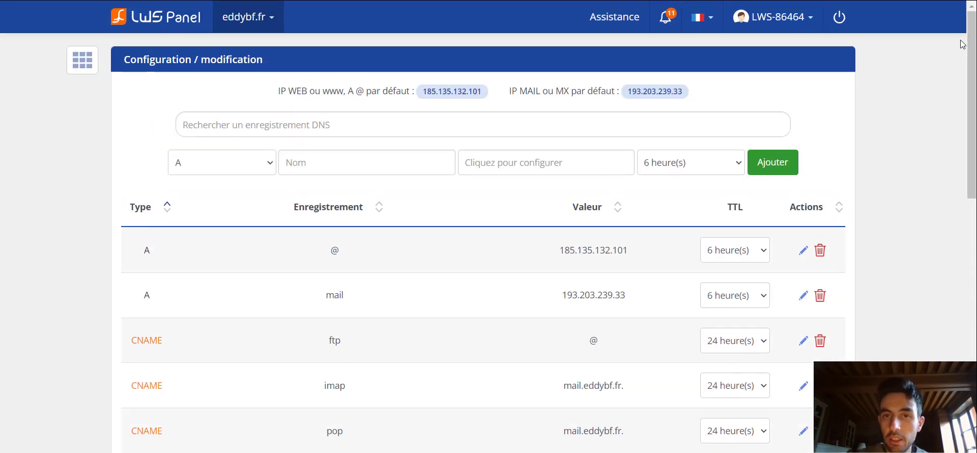
pyautogui.hotkey('ctrl', 'Tab')
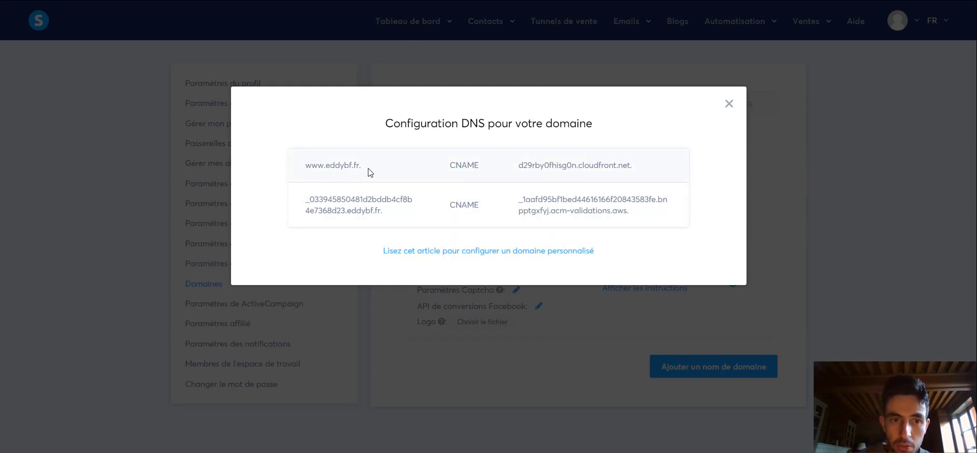
pyautogui.moveTo(367, 169); pyautogui.dragTo(307, 163)
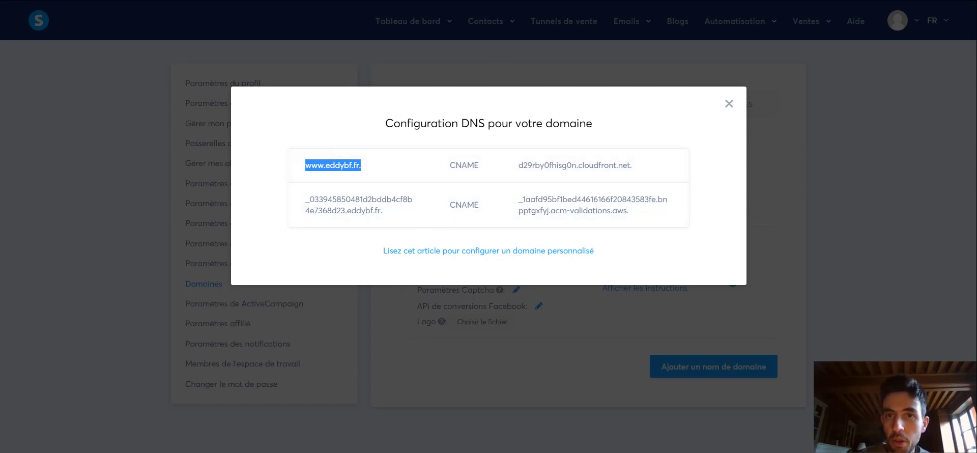
pyautogui.hotkey('ctrl', 'Tab')
pyautogui.hotkey('ctrl', 'Tab')
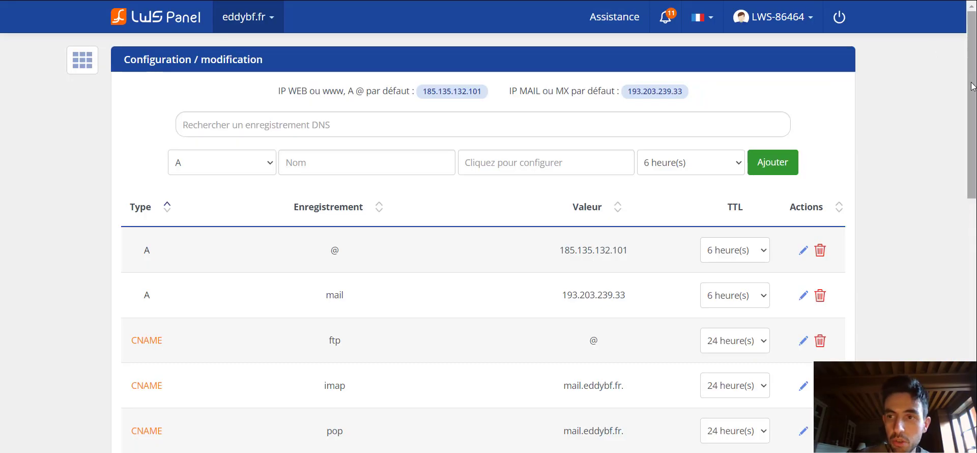
pyautogui.moveTo(972, 88); pyautogui.dragTo(928, 259)
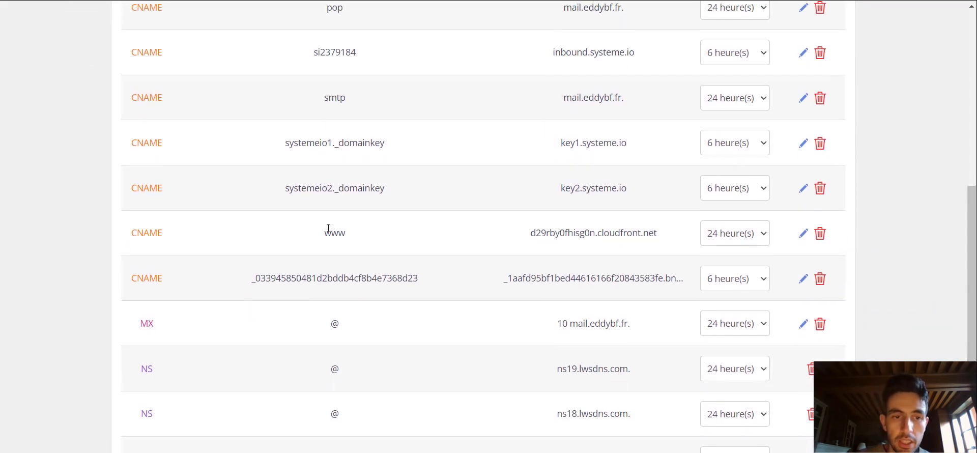
pyautogui.moveTo(324, 250); pyautogui.dragTo(349, 250)
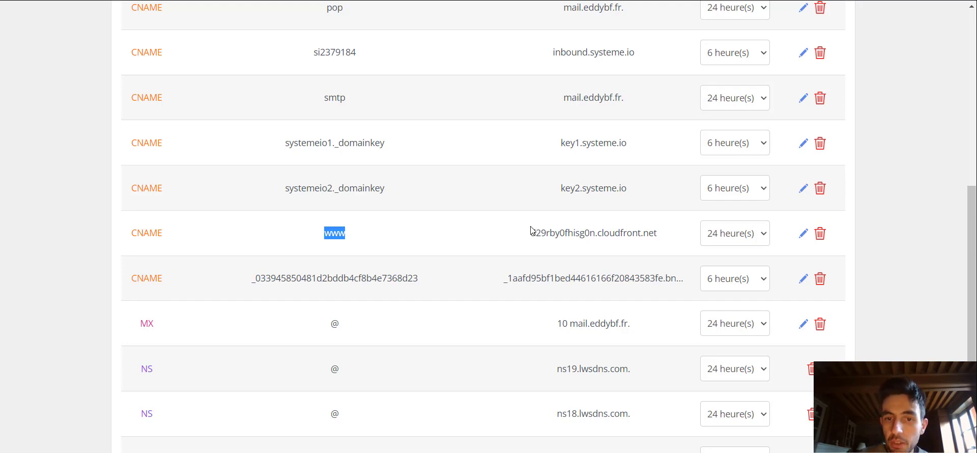
pyautogui.doubleClick(575, 233)
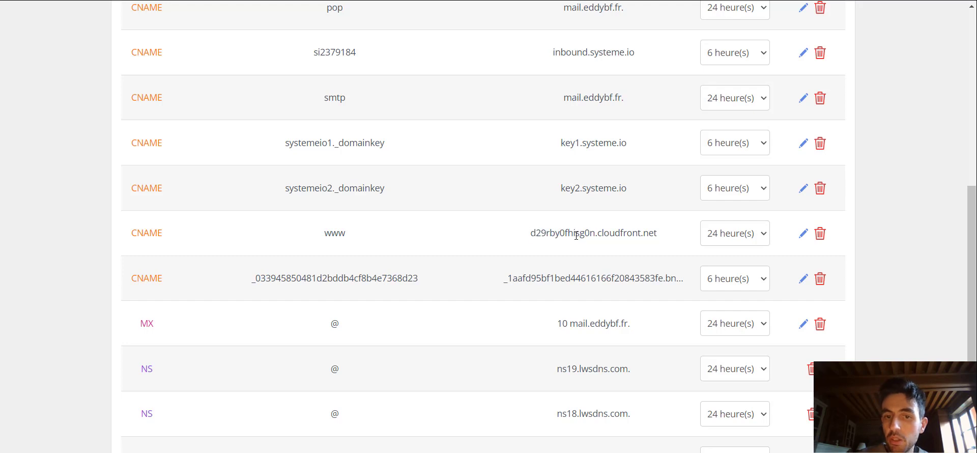
pyautogui.tripleClick(576, 234)
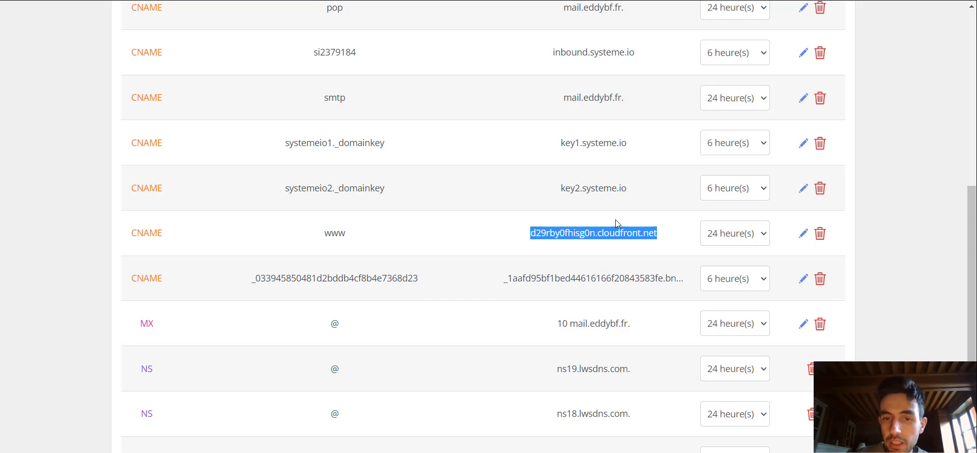
# - Open the www CNAME record's target for editing, compare it with the cloudfront.net target in systeme.io, and close it without saving
pyautogui.click(804, 238)
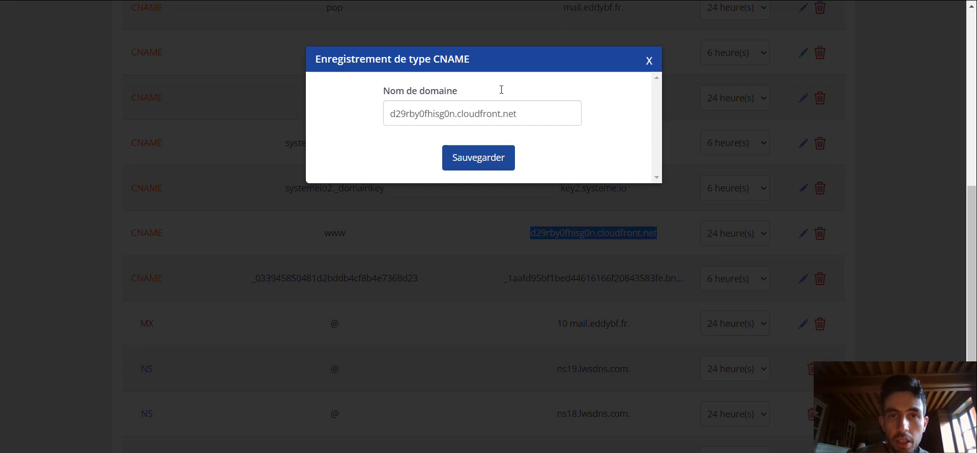
pyautogui.click(501, 0)
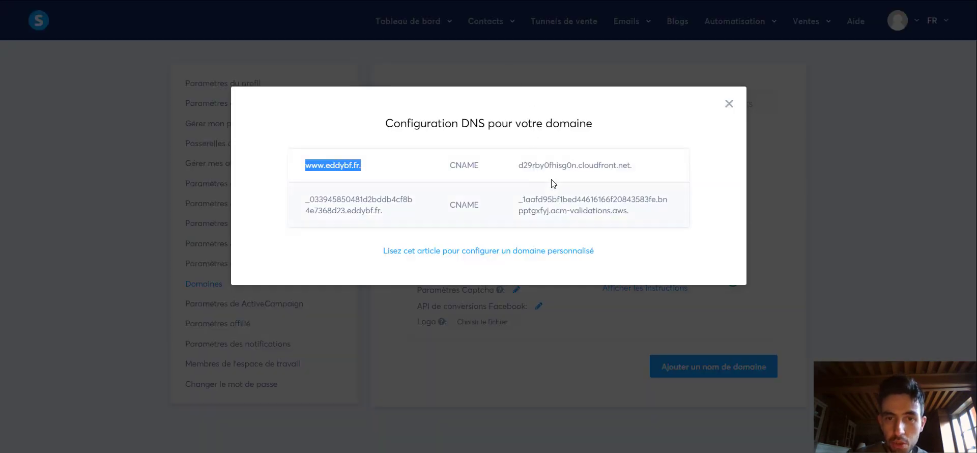
pyautogui.click(638, 131)
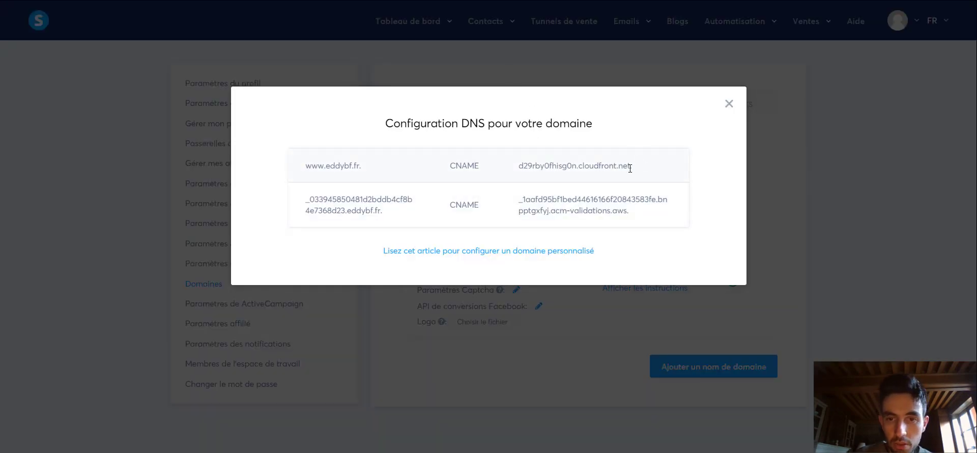
pyautogui.moveTo(630, 168); pyautogui.dragTo(518, 176)
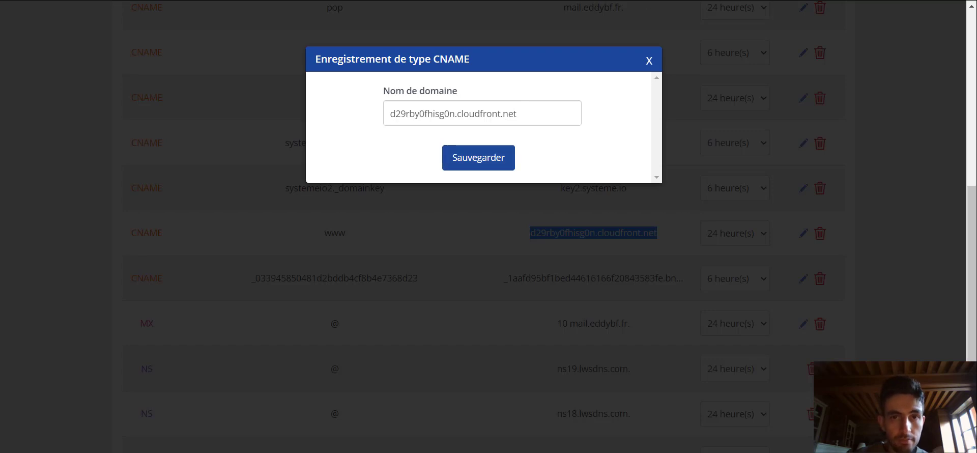
pyautogui.click(648, 61)
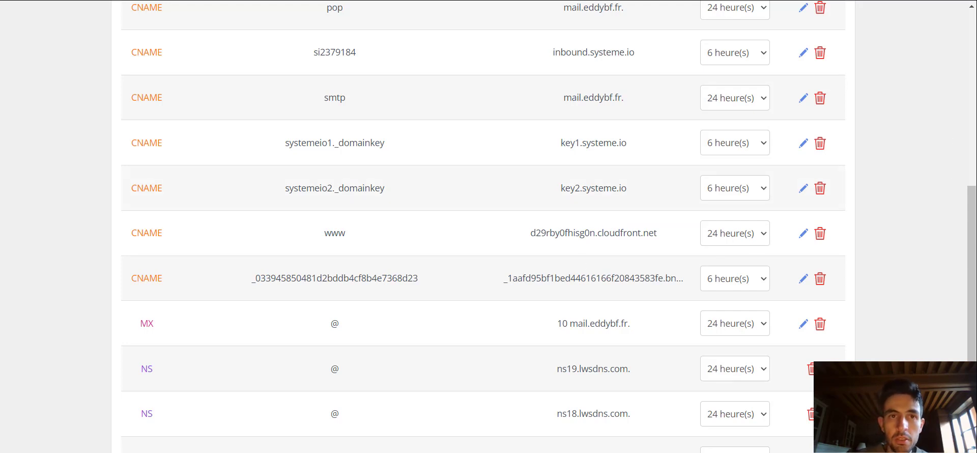
# - Check the second record's type in the systeme.io instructions and set the new DNS record's type to CNAME in LWS Panel
pyautogui.hotkey('ctrl', 'Tab')
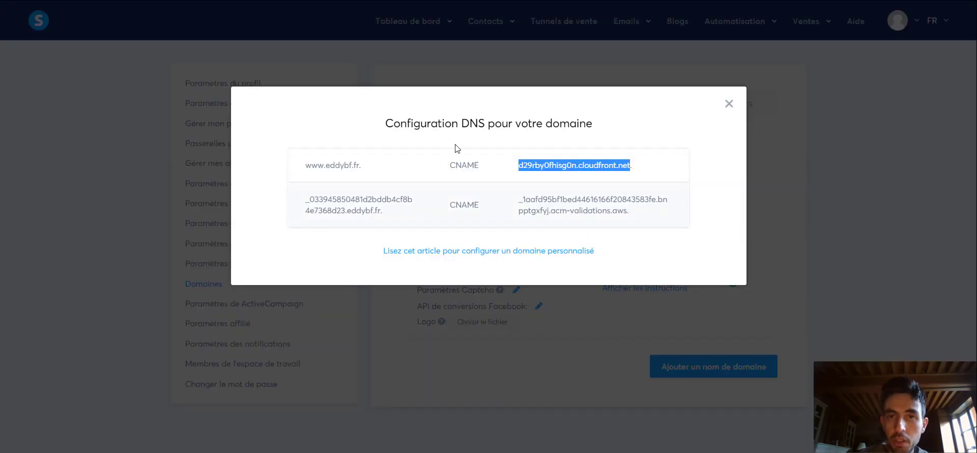
pyautogui.hotkey('ctrl', 'Tab')
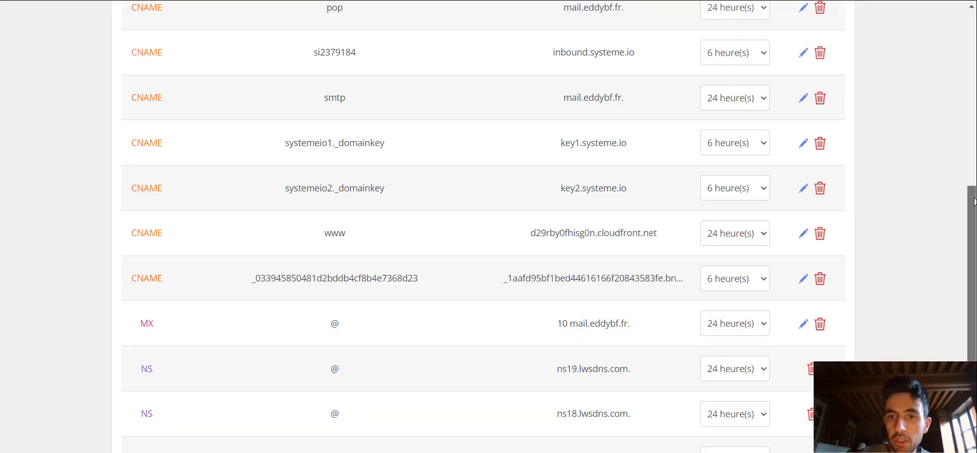
pyautogui.moveTo(970, 189); pyautogui.dragTo(973, 2)
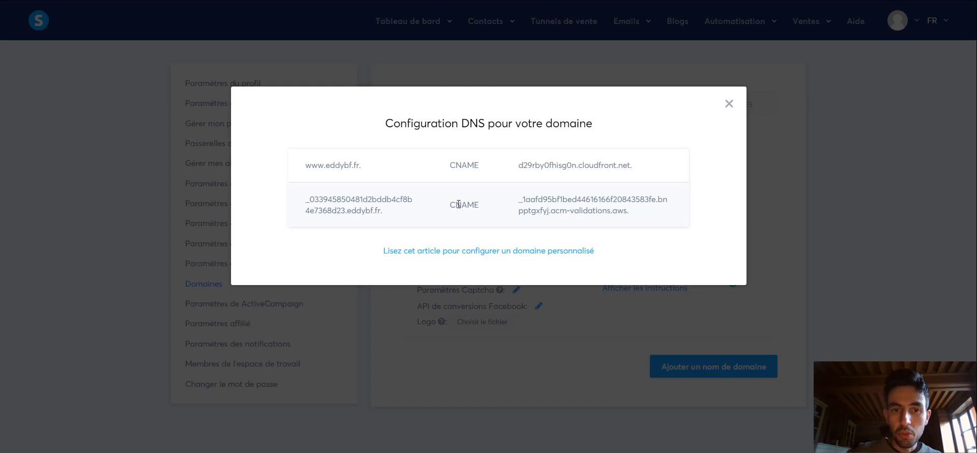
pyautogui.doubleClick(456, 205)
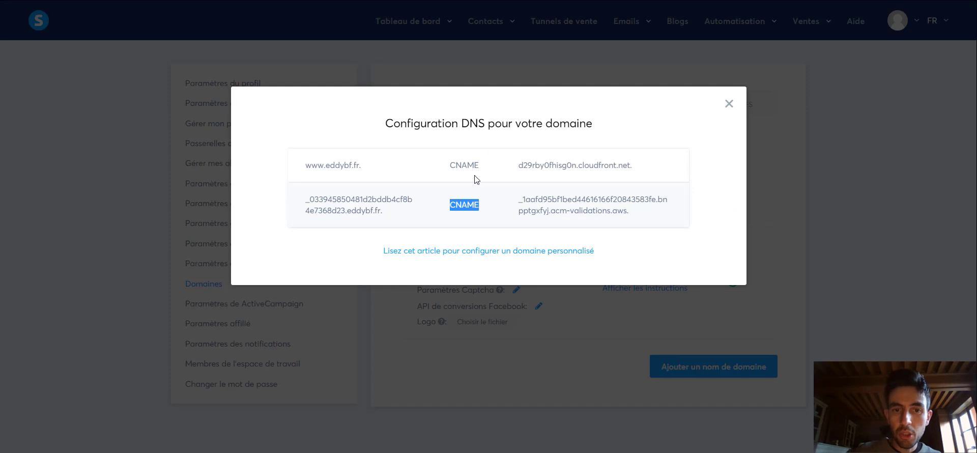
pyautogui.hotkey('ctrl', 'Tab')
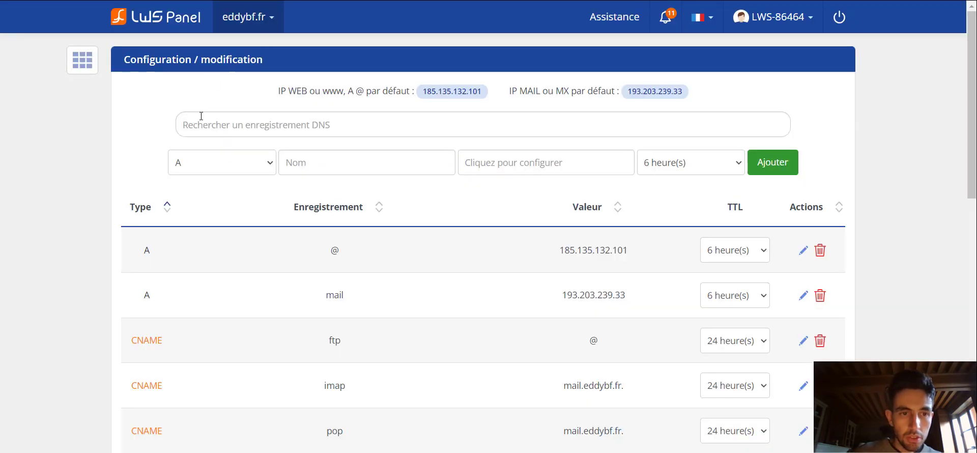
pyautogui.click(237, 163)
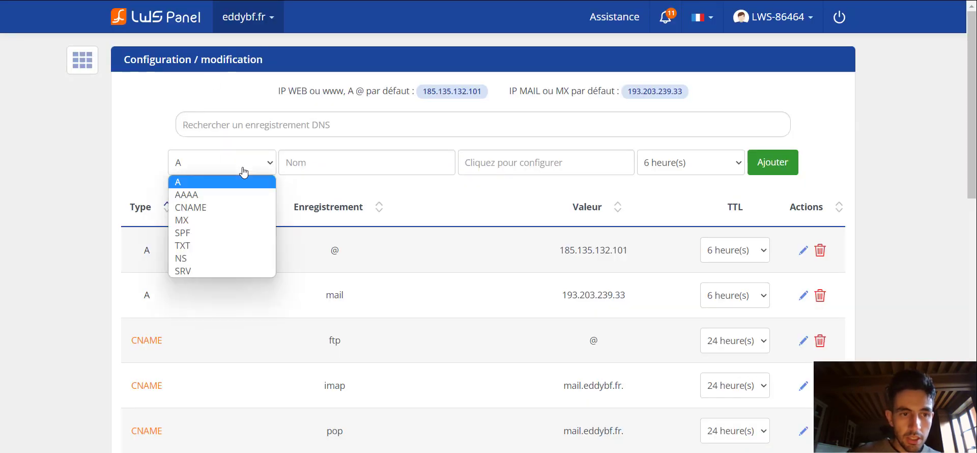
pyautogui.click(214, 213)
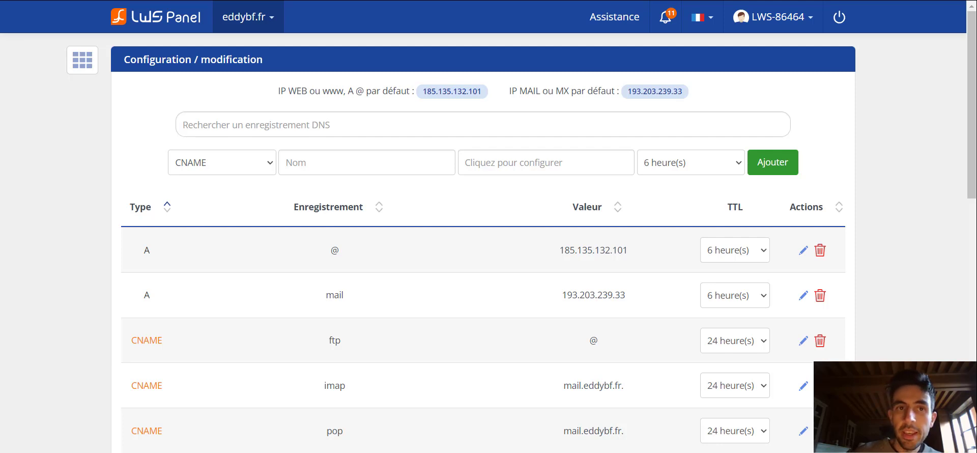
# - Copy the second record's host name from the systeme.io instructions into the name of the new CNAME record in LWS Panel
pyautogui.hotkey('ctrl', 'Tab')
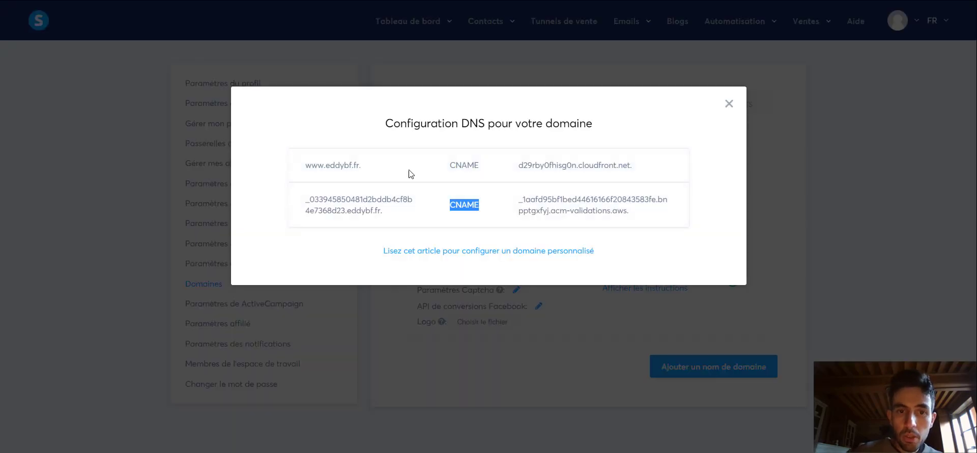
pyautogui.moveTo(381, 211); pyautogui.dragTo(302, 197)
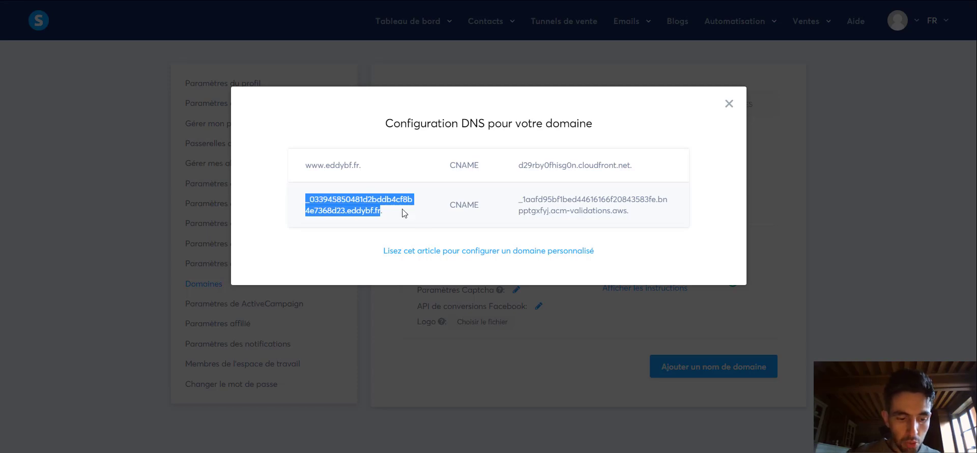
pyautogui.hotkey('ctrl', 'shift', 'Tab')
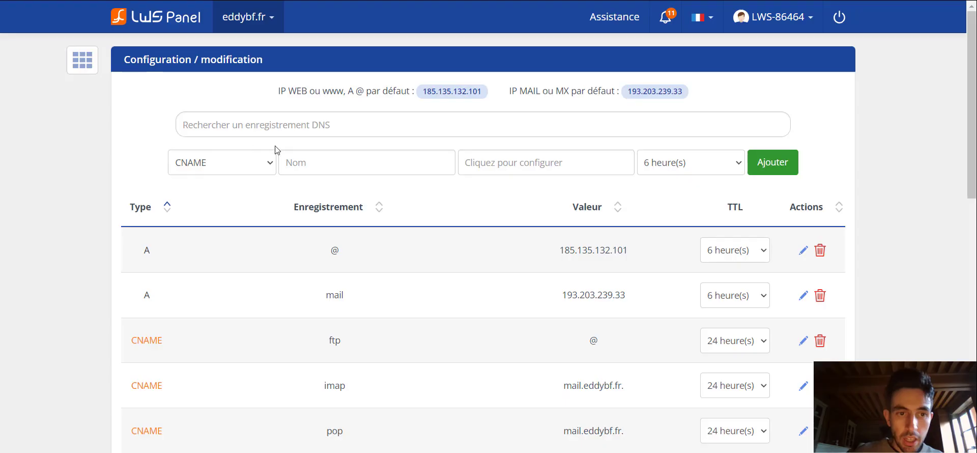
pyautogui.click(300, 161)
pyautogui.hotkey('ctrl', 'v')
pyautogui.moveTo(299, 161); pyautogui.dragTo(480, 183)
pyautogui.click(468, 197)
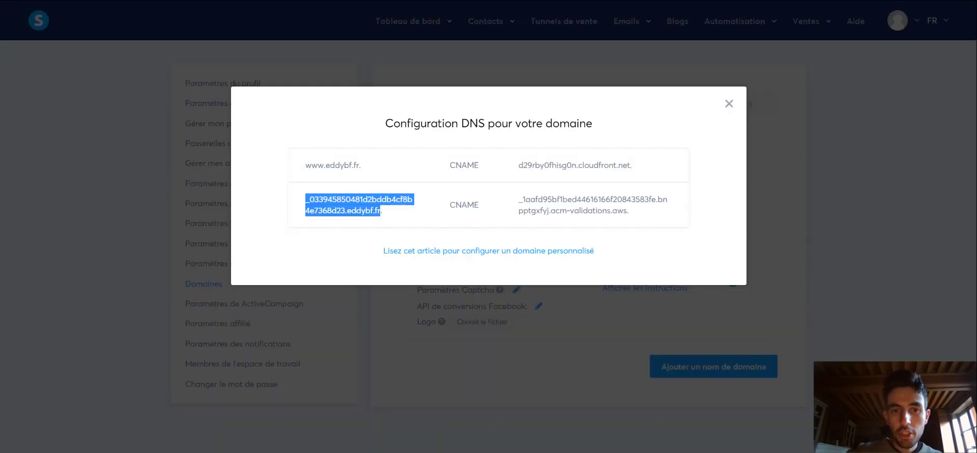
# - Copy the second record's acm-validations.aws target from the systeme.io instructions and open the new CNAME record's value for configuration in LWS Panel
pyautogui.click(516, 199)
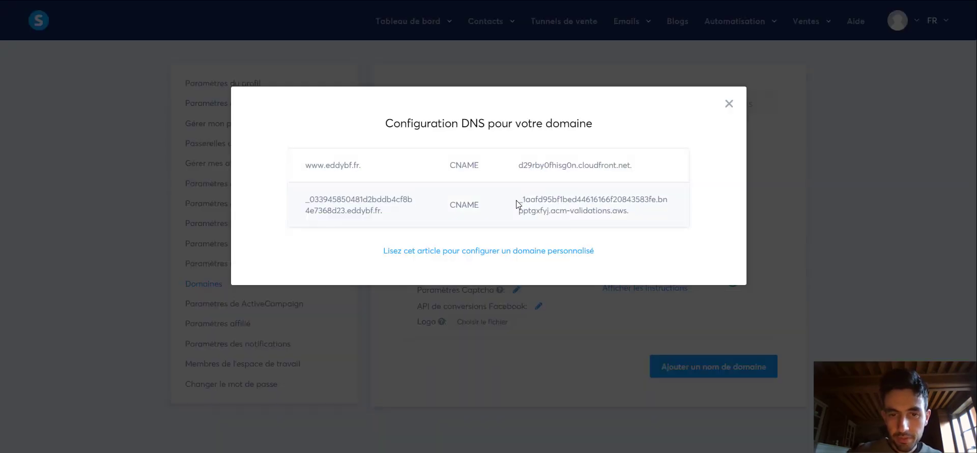
pyautogui.moveTo(517, 202); pyautogui.dragTo(628, 214)
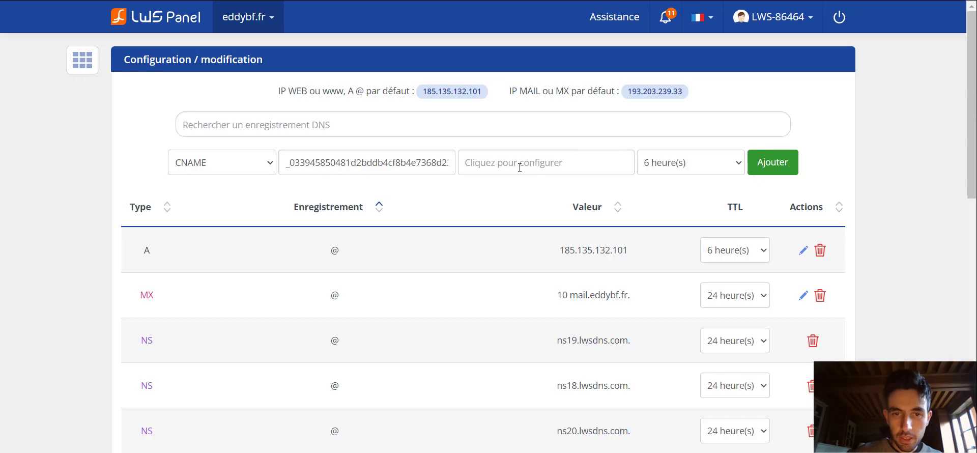
pyautogui.click(519, 167)
pyautogui.click(516, 164)
# - Check the validation and www CNAME records in the LWS Panel DNS zone and close the DNS instructions in systeme.io
pyautogui.scroll(-4, 959, 160)
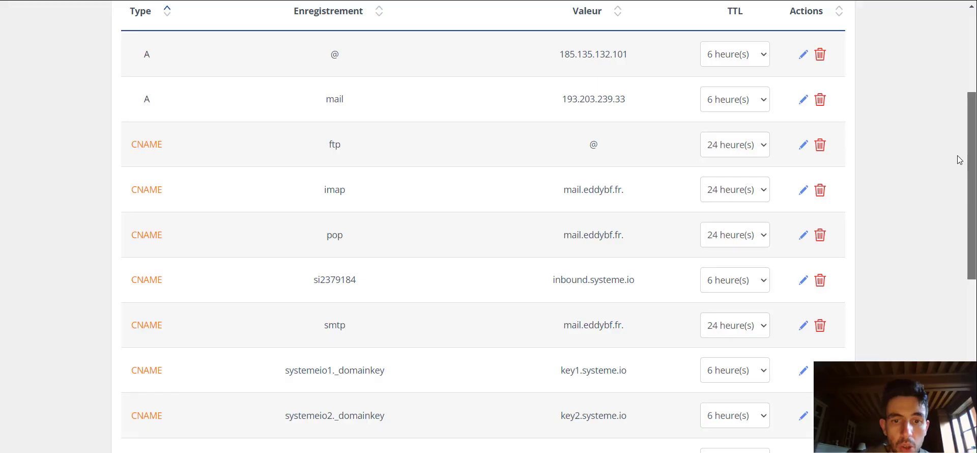
pyautogui.scroll(-4, 947, 184)
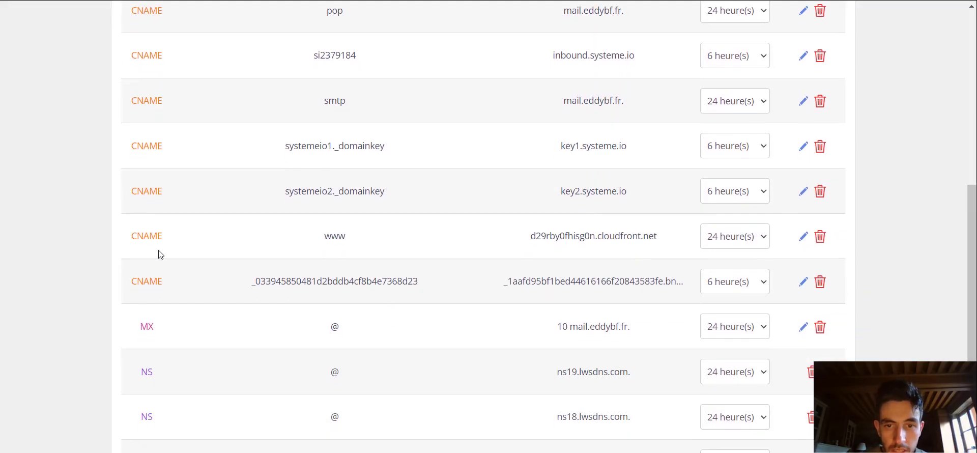
pyautogui.moveTo(249, 281); pyautogui.dragTo(627, 282)
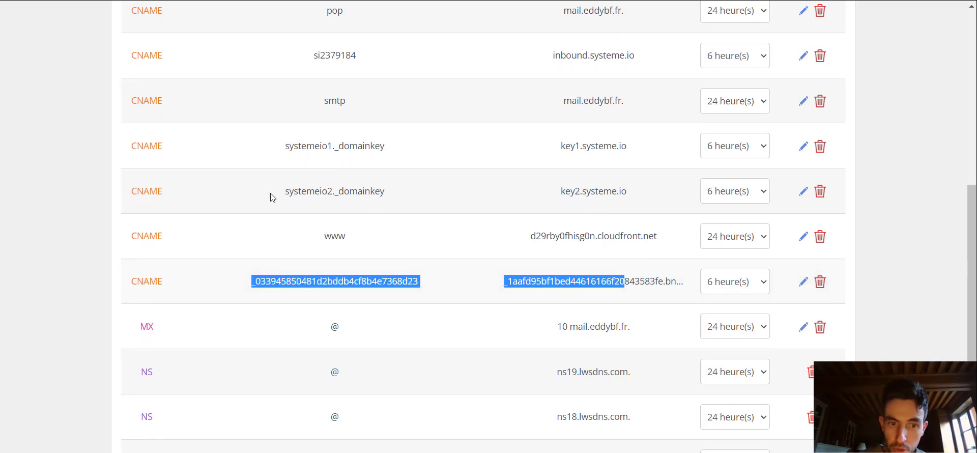
pyautogui.click(356, 236)
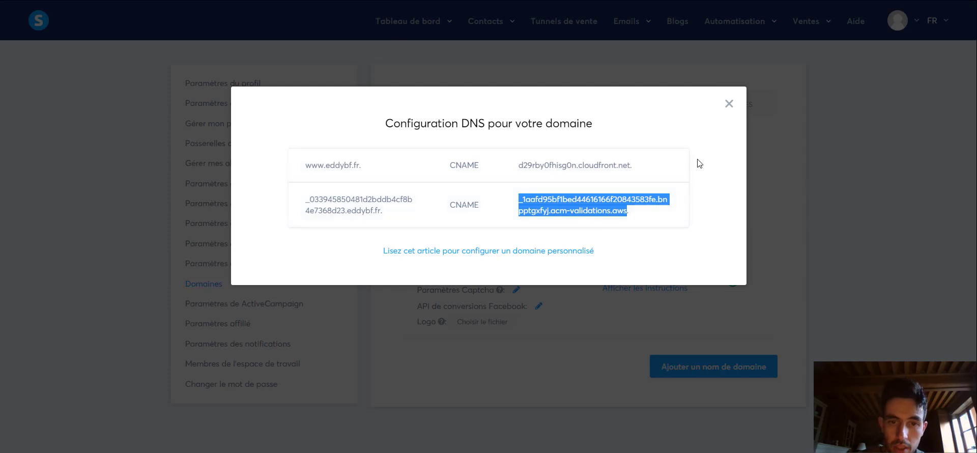
pyautogui.click(738, 161)
pyautogui.click(733, 101)
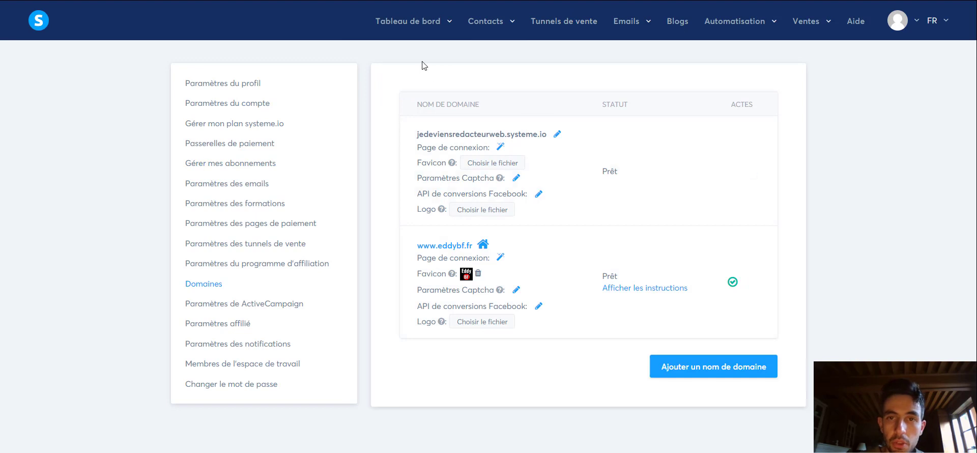
pyautogui.click(557, 30)
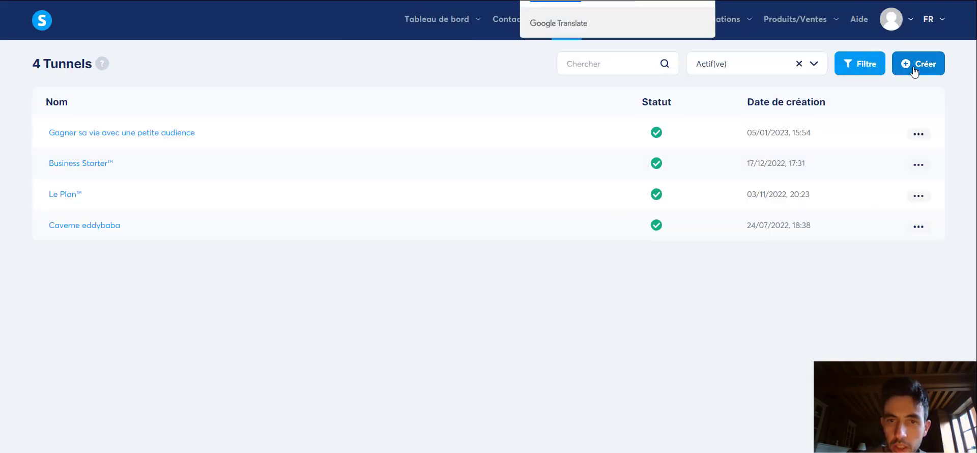
pyautogui.click(906, 67)
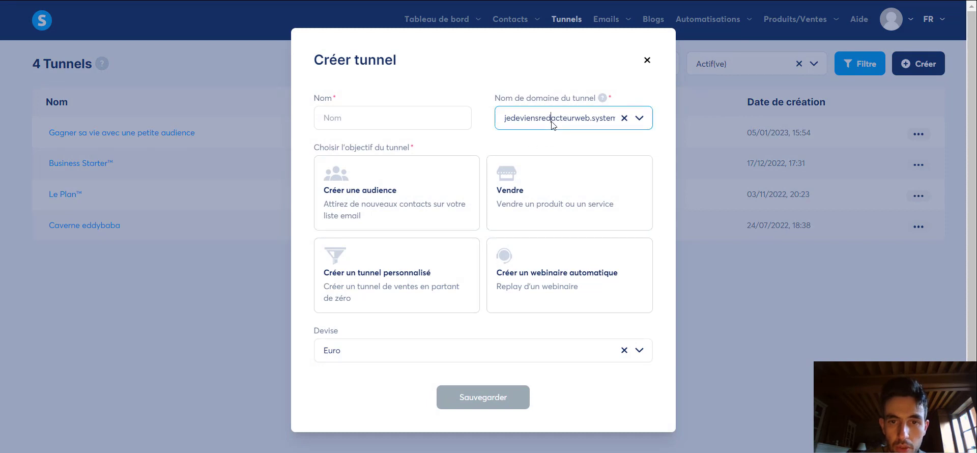
pyautogui.click(638, 119)
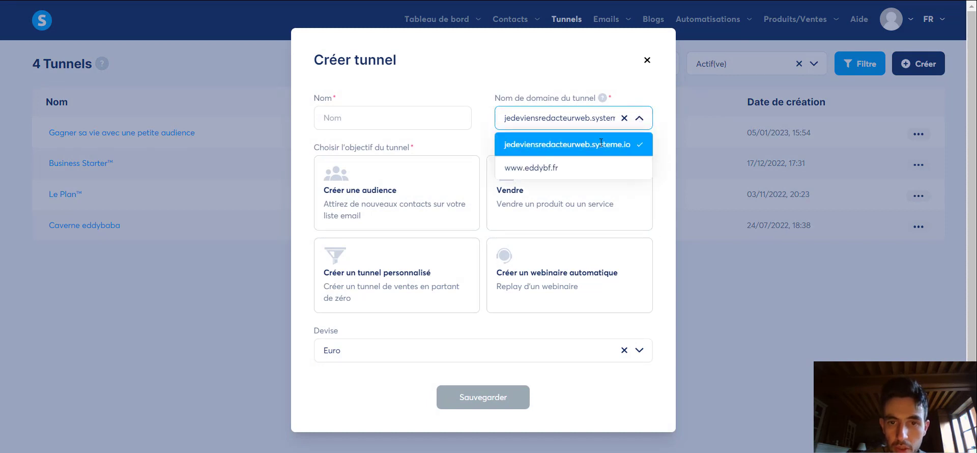
pyautogui.click(570, 167)
pyautogui.click(563, 159)
# - Return to the DNS zone in LWS Panel and review its list of records
pyautogui.click(350, 286)
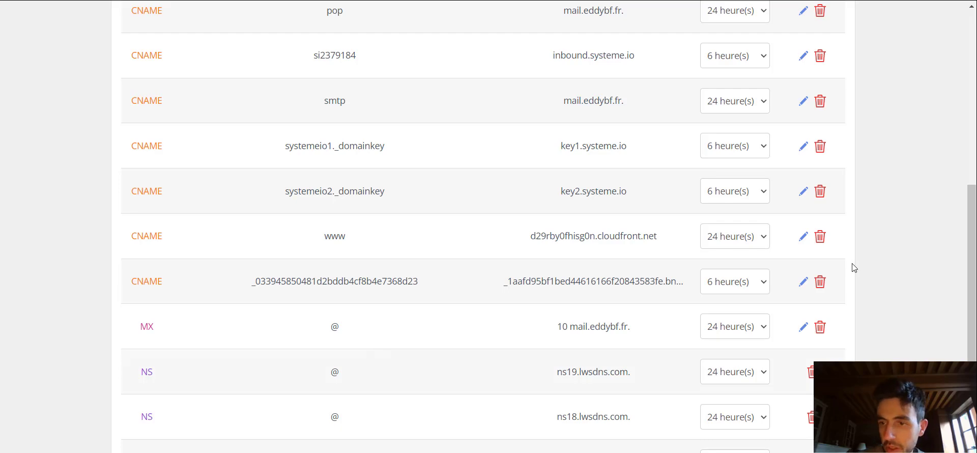
pyautogui.scroll(8, 960, 31)
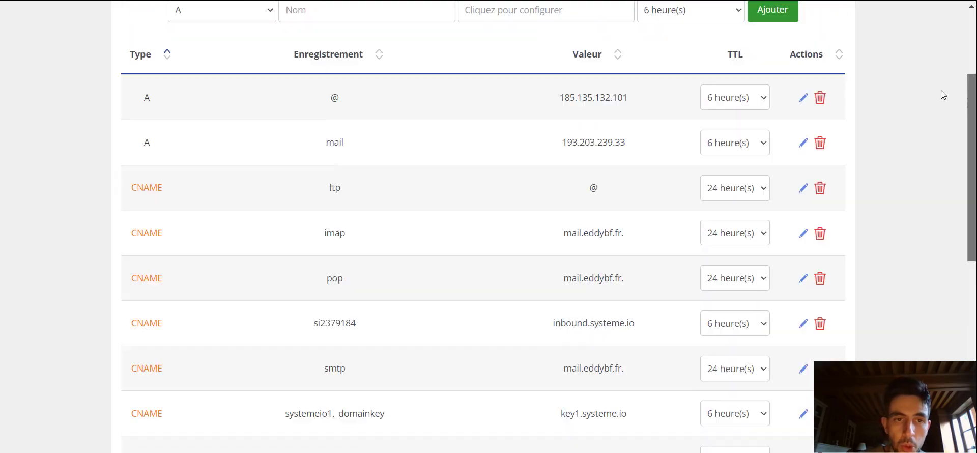